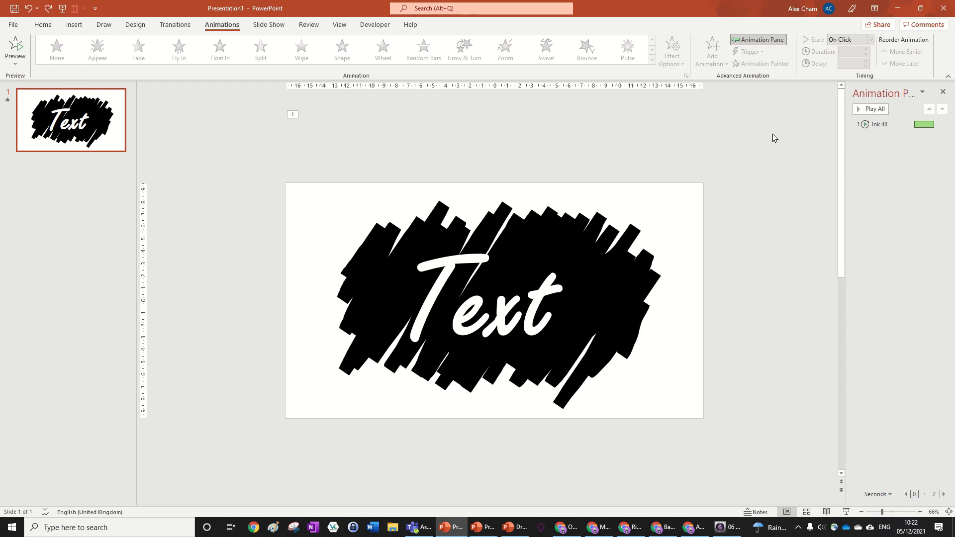
# Preview the finished ink reveal animation with Play All in the Animation Pane.
pyautogui.click(880, 111)
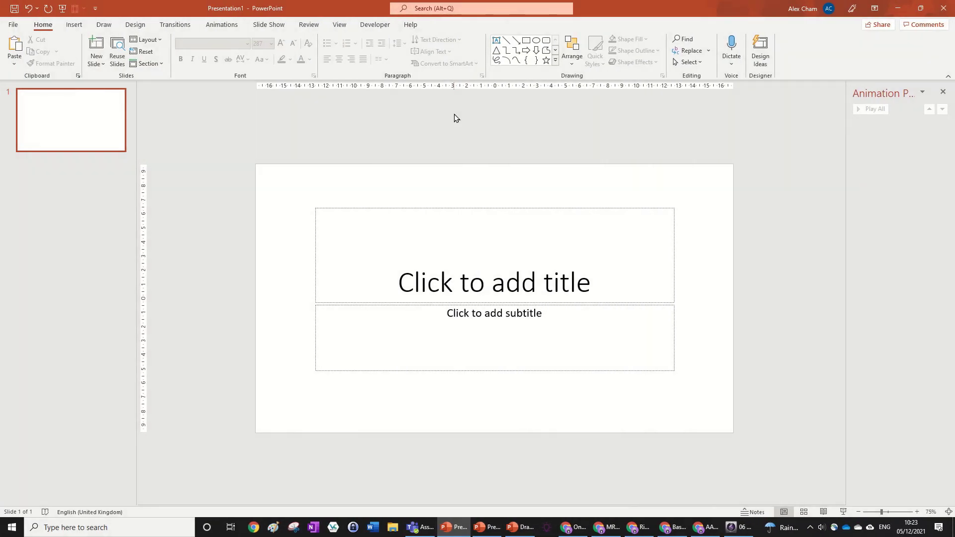
# Switch the slide to the Blank layout, add a text box reading 'Text', and select it.
pyautogui.click(141, 39)
pyautogui.click(172, 172)
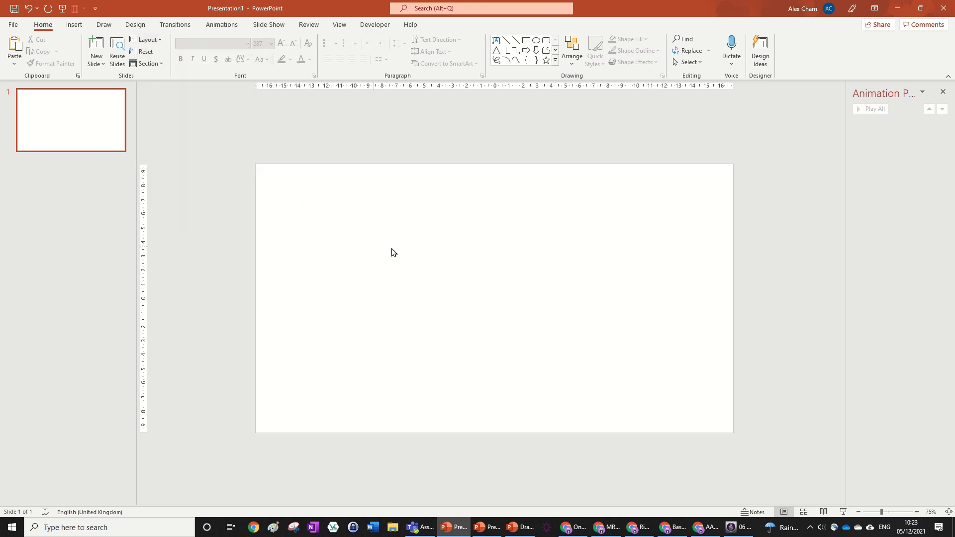
pyautogui.click(399, 278)
pyautogui.write('Text')
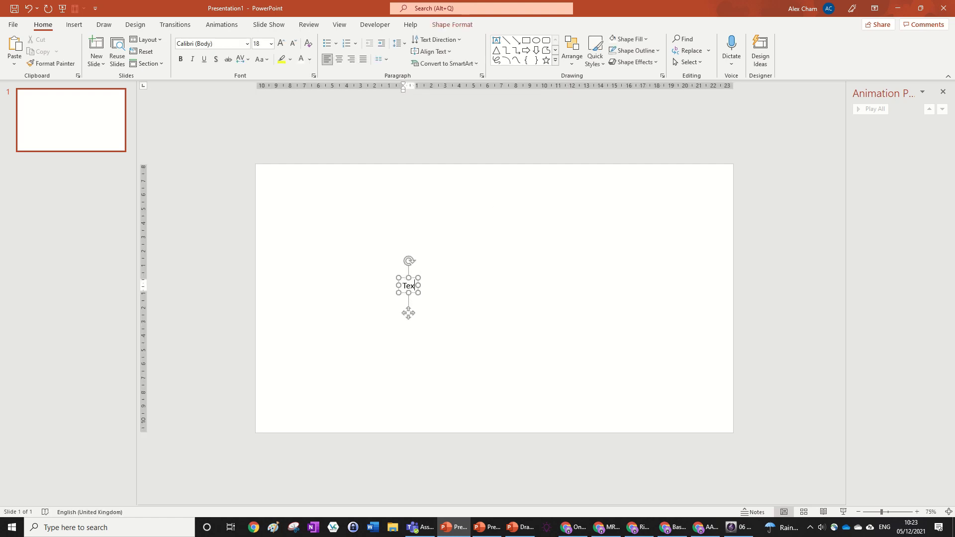
pyautogui.click(543, 334)
pyautogui.moveTo(571, 344); pyautogui.dragTo(332, 197)
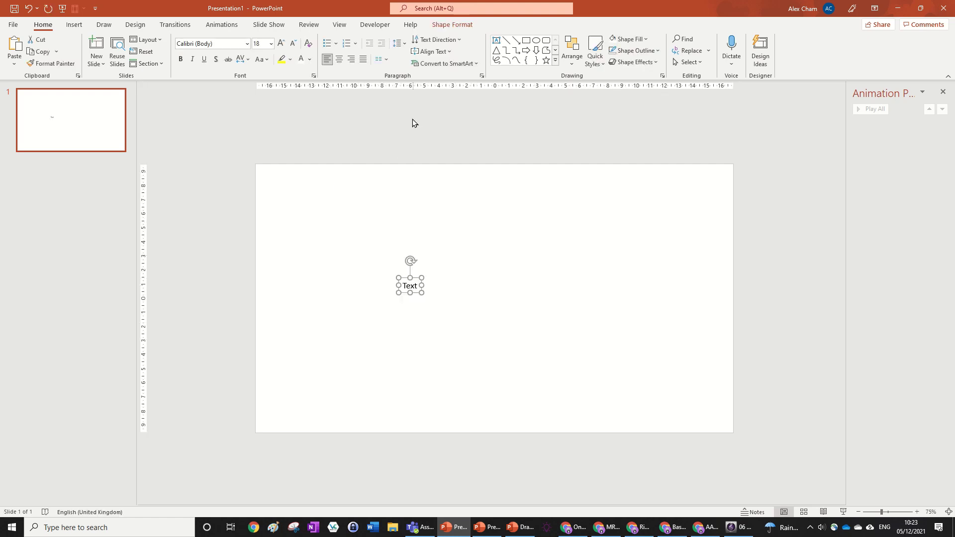
pyautogui.click(303, 61)
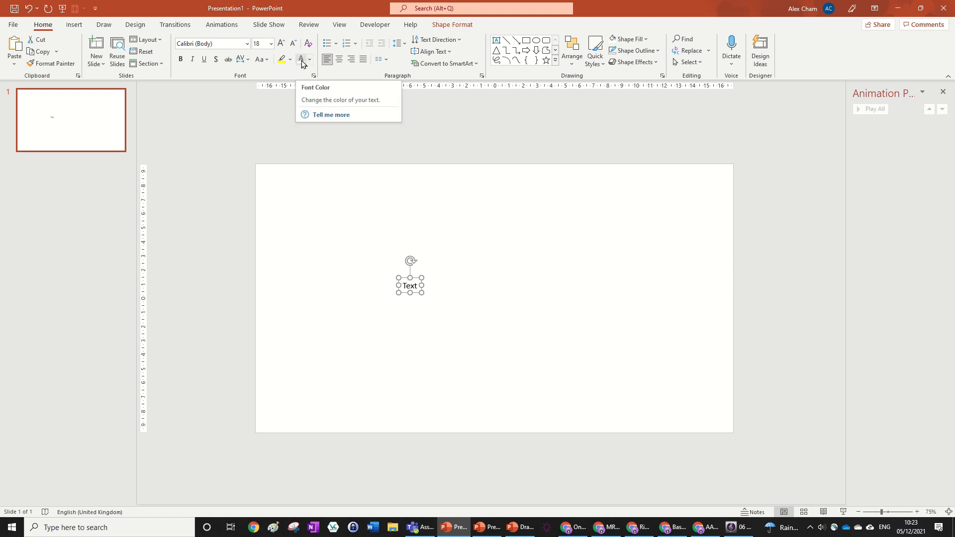
# Change the font to Freestyle Script and enlarge the text to a large size.
pyautogui.click(247, 45)
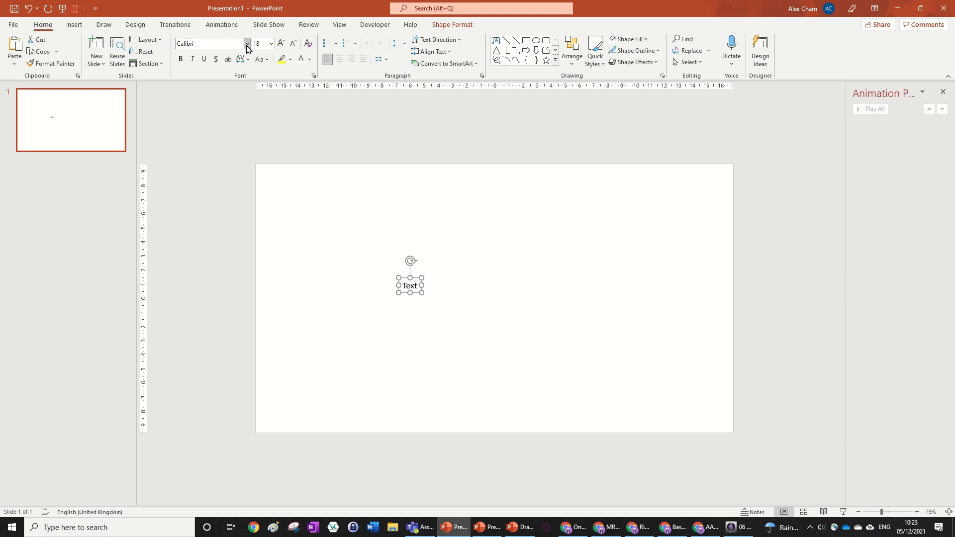
pyautogui.click(234, 115)
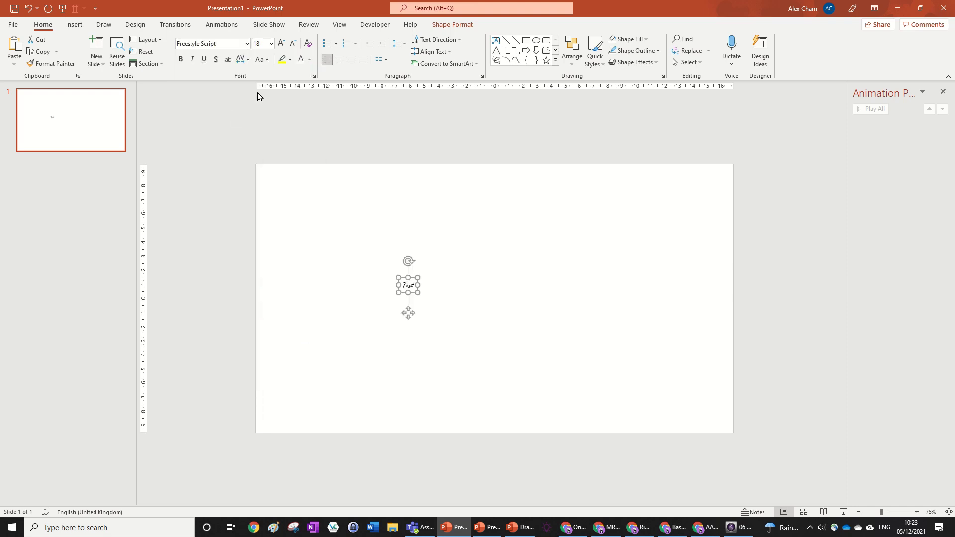
pyautogui.click(281, 43)
pyautogui.click(282, 44)
pyautogui.click(281, 43)
pyautogui.click(282, 44)
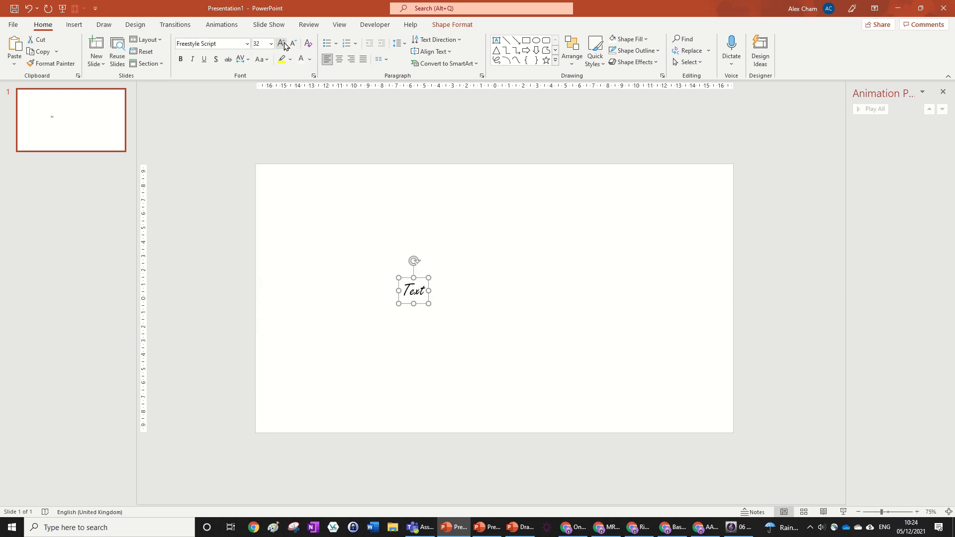
pyautogui.click(282, 44)
pyautogui.click(282, 44)
pyautogui.click(282, 44)
pyautogui.click(281, 44)
pyautogui.click(283, 44)
pyautogui.click(283, 45)
pyautogui.click(284, 44)
pyautogui.click(283, 44)
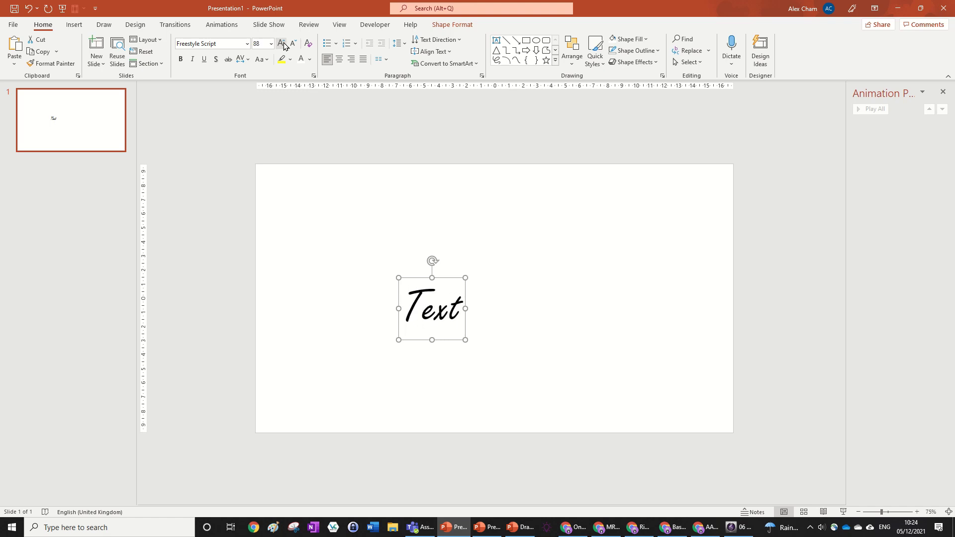
pyautogui.click(284, 44)
pyautogui.click(284, 45)
pyautogui.click(283, 44)
pyautogui.click(283, 44)
pyautogui.click(281, 44)
pyautogui.click(282, 43)
pyautogui.click(281, 44)
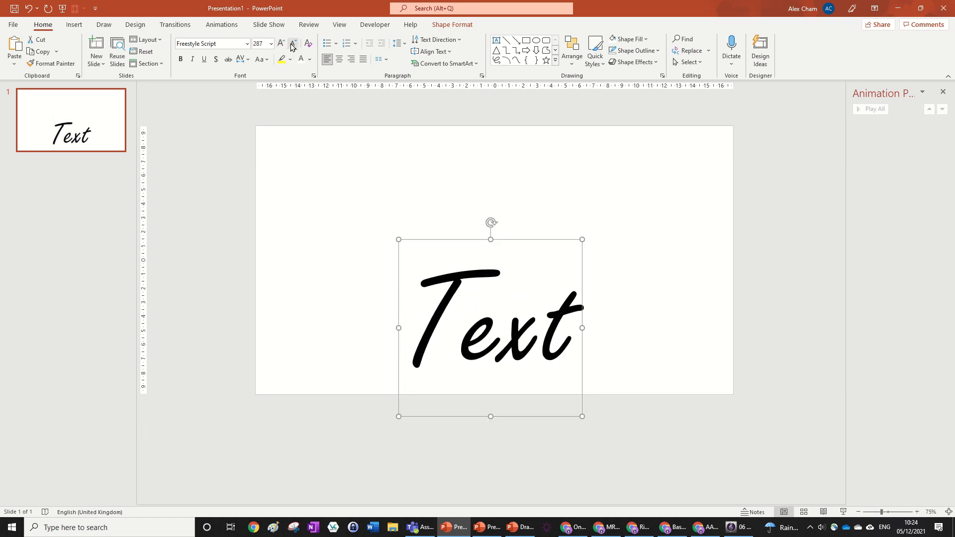
pyautogui.click(293, 45)
pyautogui.click(292, 45)
# Make the text bold, undoing a stray move to keep it at 287 pt.
pyautogui.click(181, 59)
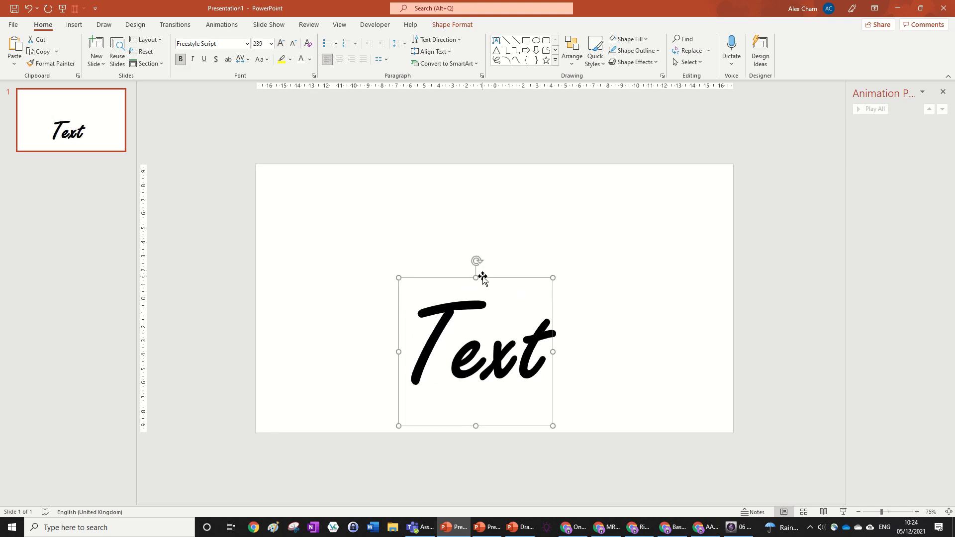
pyautogui.moveTo(483, 277); pyautogui.dragTo(479, 232)
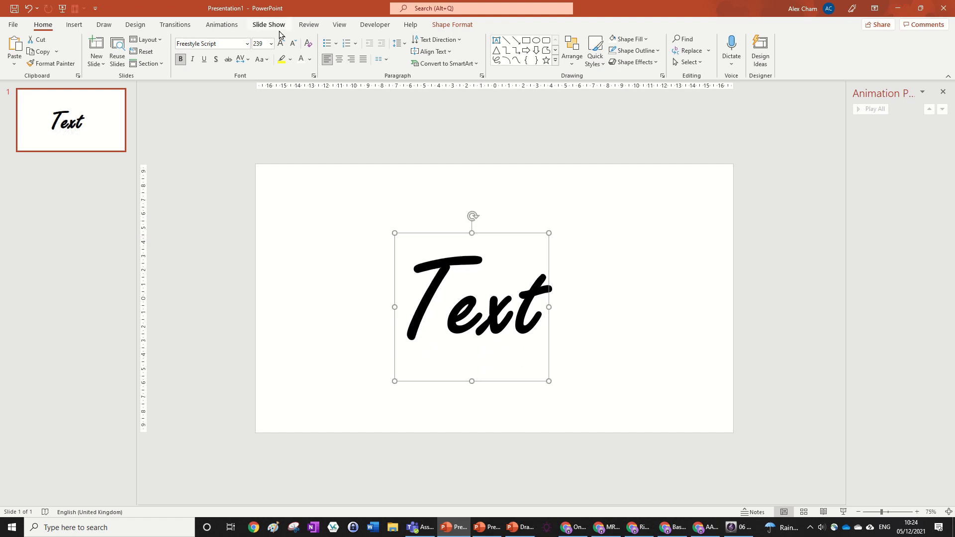
pyautogui.hotkey('ctrl', 'z')
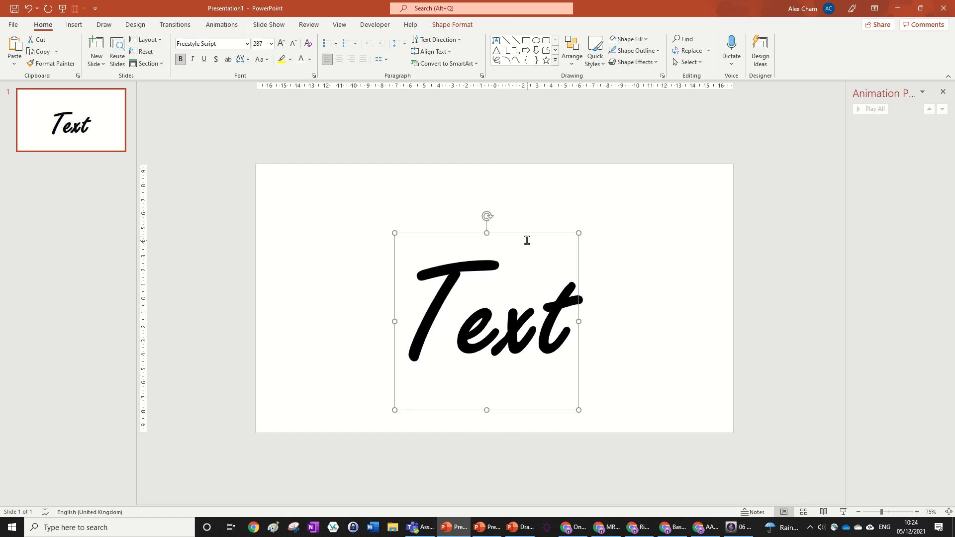
# Centre the Text box horizontally and vertically on the slide.
pyautogui.click(452, 25)
pyautogui.click(703, 39)
pyautogui.click(722, 66)
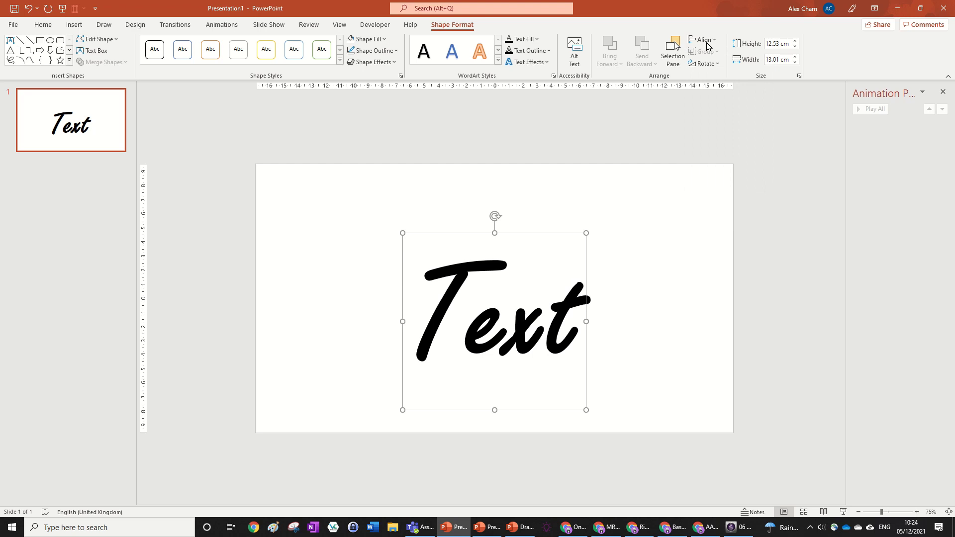
pyautogui.click(703, 39)
pyautogui.click(731, 110)
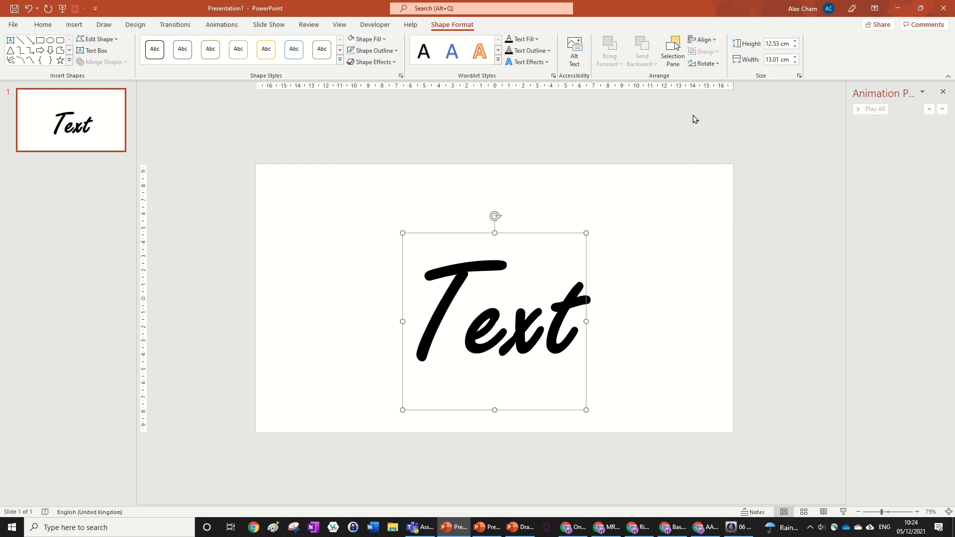
pyautogui.click(43, 25)
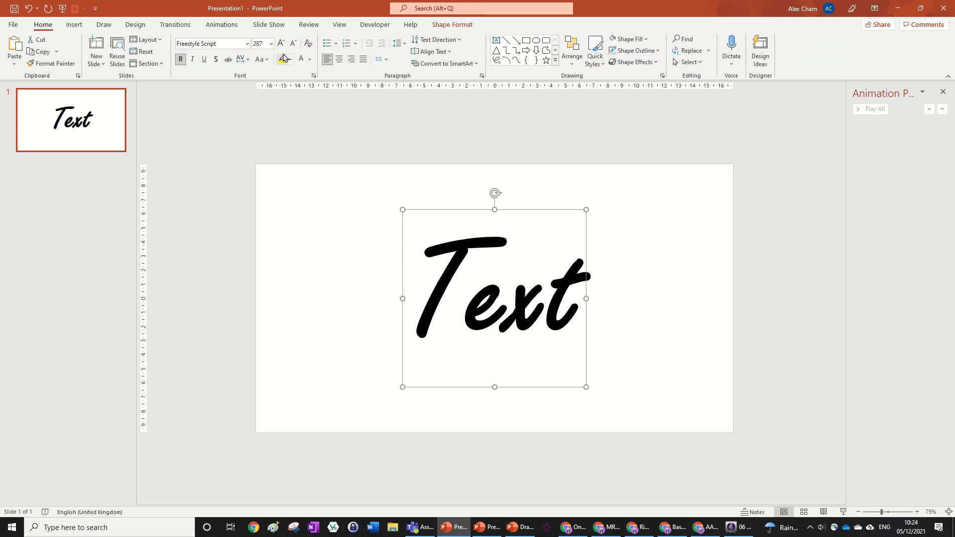
# Change the text colour from white to black.
pyautogui.click(305, 64)
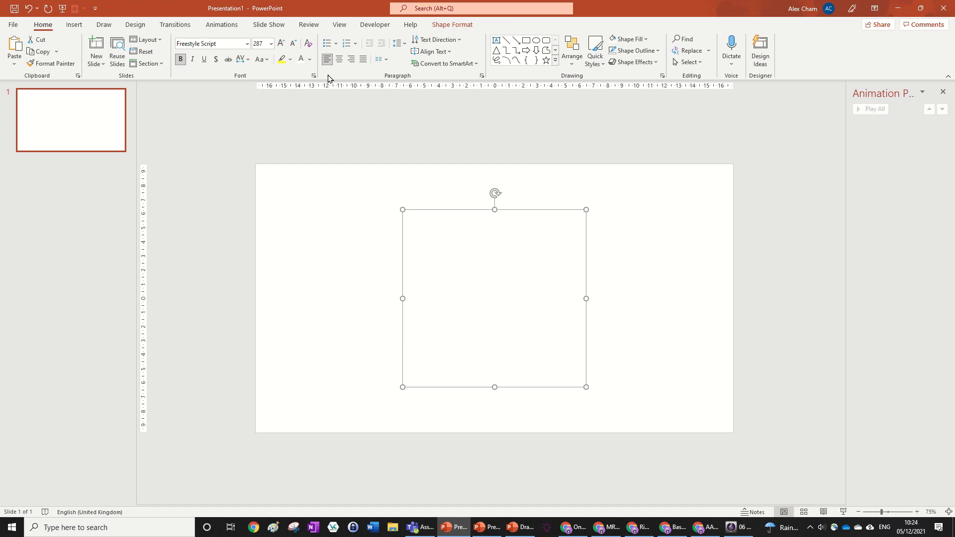
pyautogui.click(309, 59)
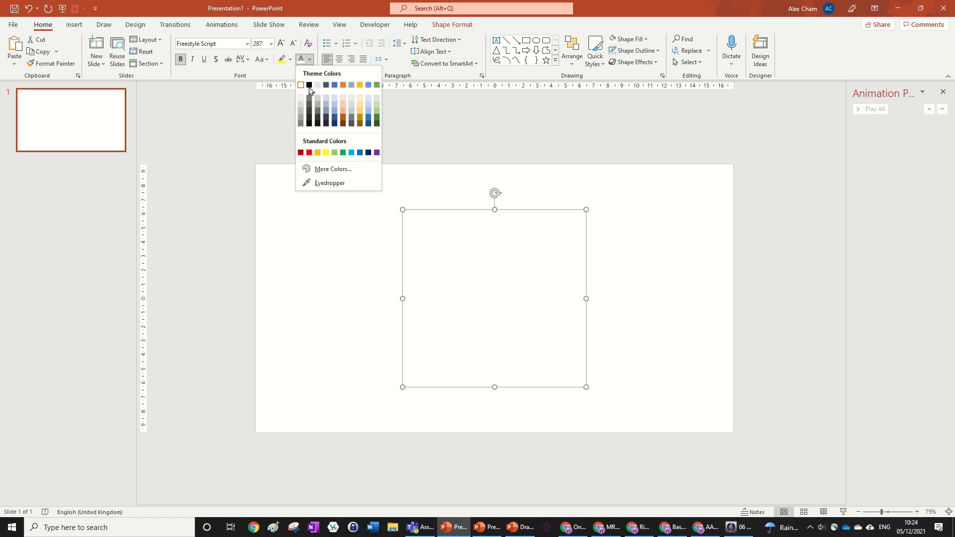
pyautogui.click(309, 85)
pyautogui.click(627, 170)
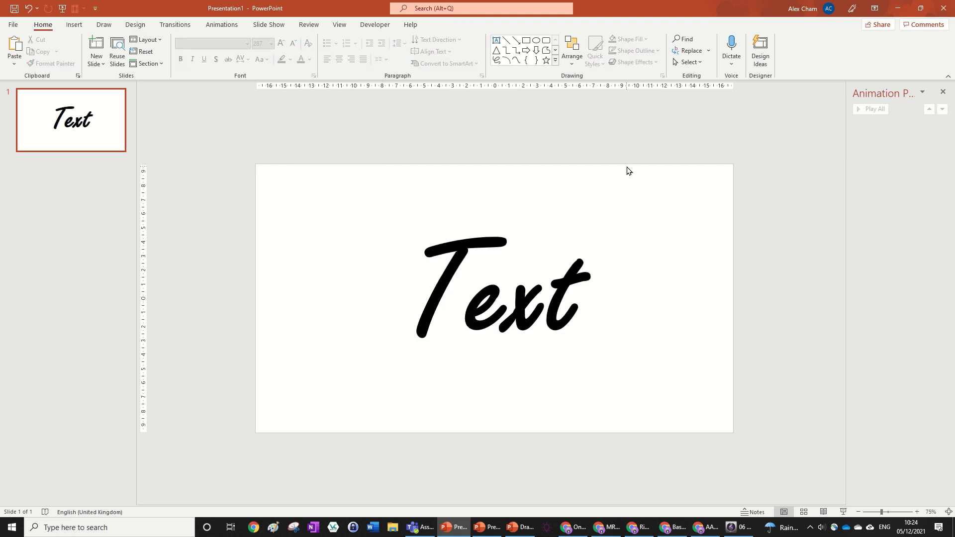
# Nudge the Text box down to the slide centre.
pyautogui.click(539, 262)
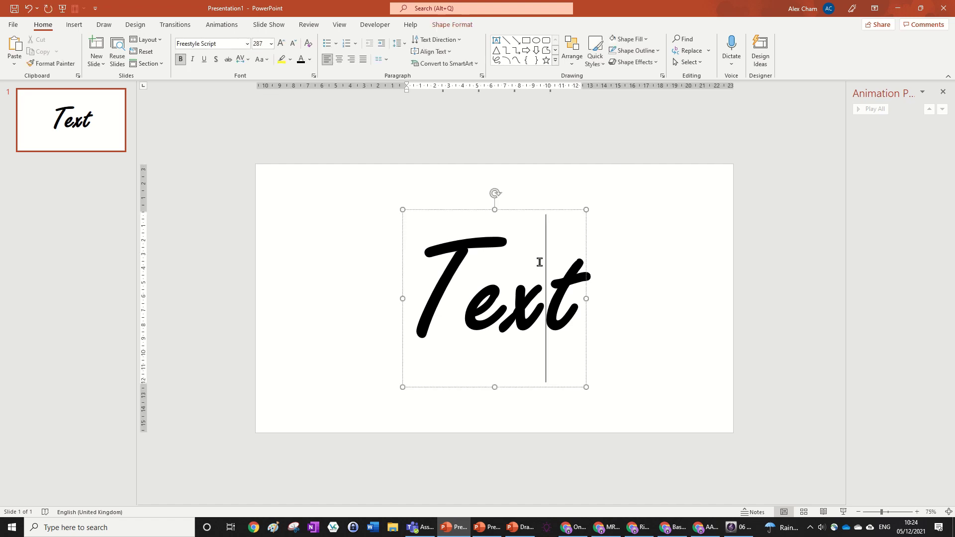
pyautogui.moveTo(539, 211); pyautogui.dragTo(537, 216)
pyautogui.click(539, 163)
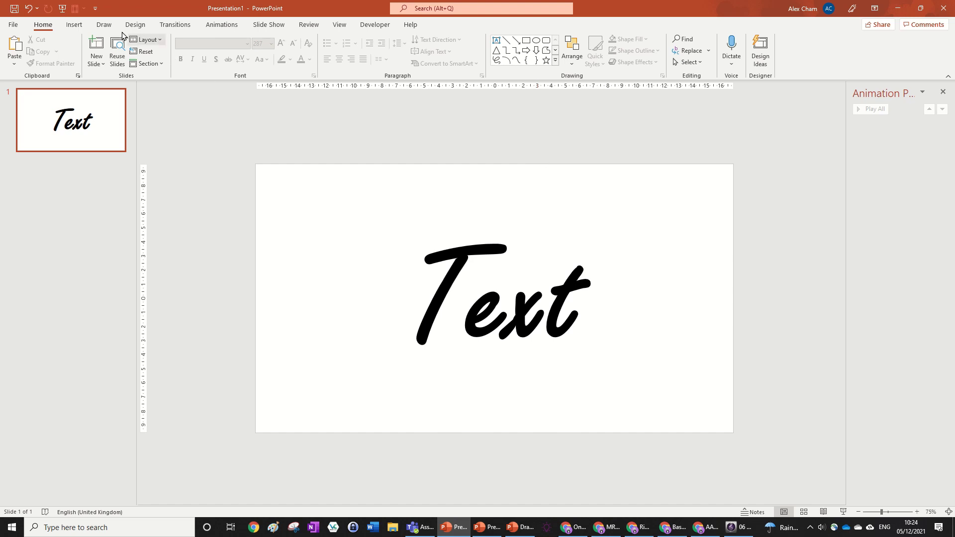
# Trial a yellow highlighter scribble across Text on the Draw tab, then undo it.
pyautogui.click(109, 26)
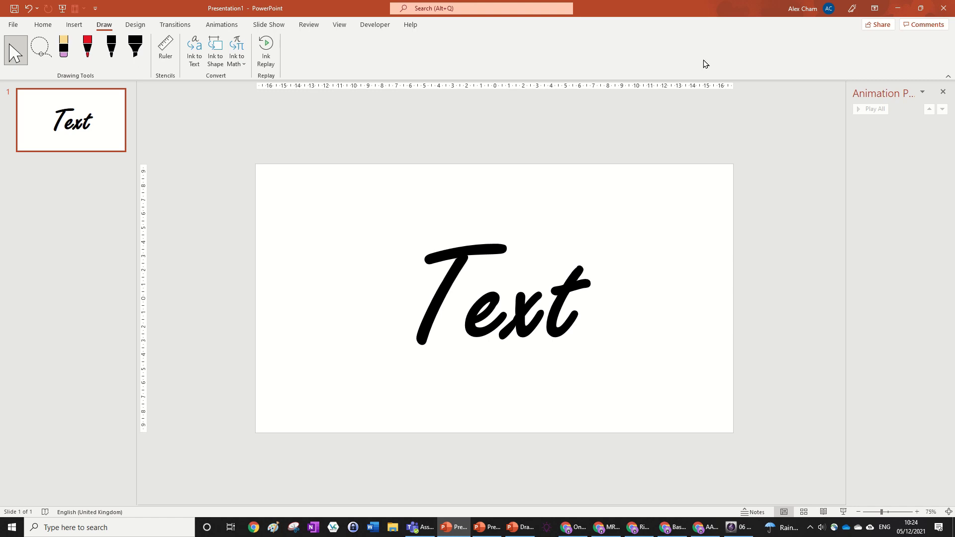
pyautogui.click(140, 58)
pyautogui.click(141, 60)
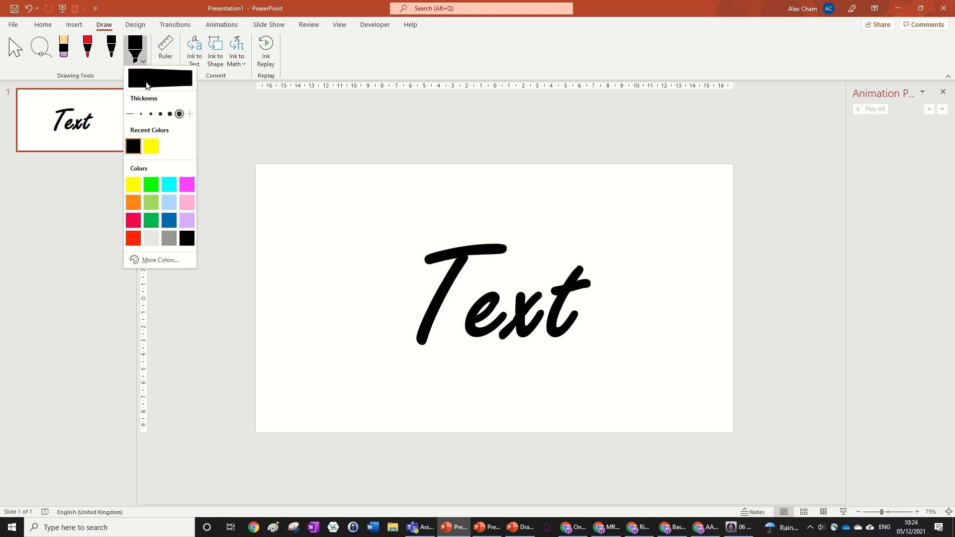
pyautogui.click(151, 146)
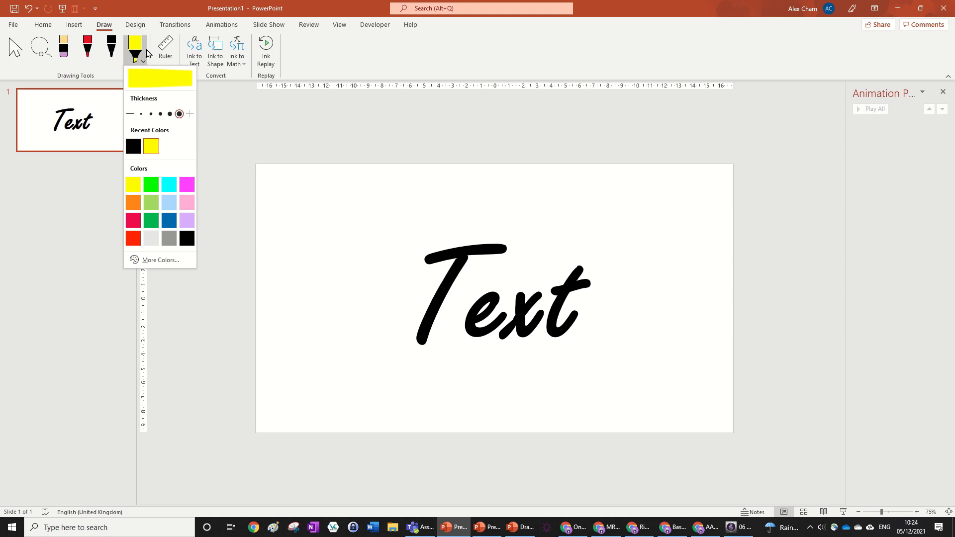
pyautogui.moveTo(384, 261)
pyautogui.mouseDown()
pyautogui.moveTo(418, 263)
pyautogui.moveTo(415, 289)
pyautogui.moveTo(572, 329)
pyautogui.moveTo(506, 334)
pyautogui.moveTo(366, 291)
pyautogui.moveTo(560, 269)
pyautogui.moveTo(569, 250)
pyautogui.moveTo(617, 233)
pyautogui.moveTo(494, 235)
pyautogui.mouseUp()
pyautogui.hotkey('ctrl', 'z')
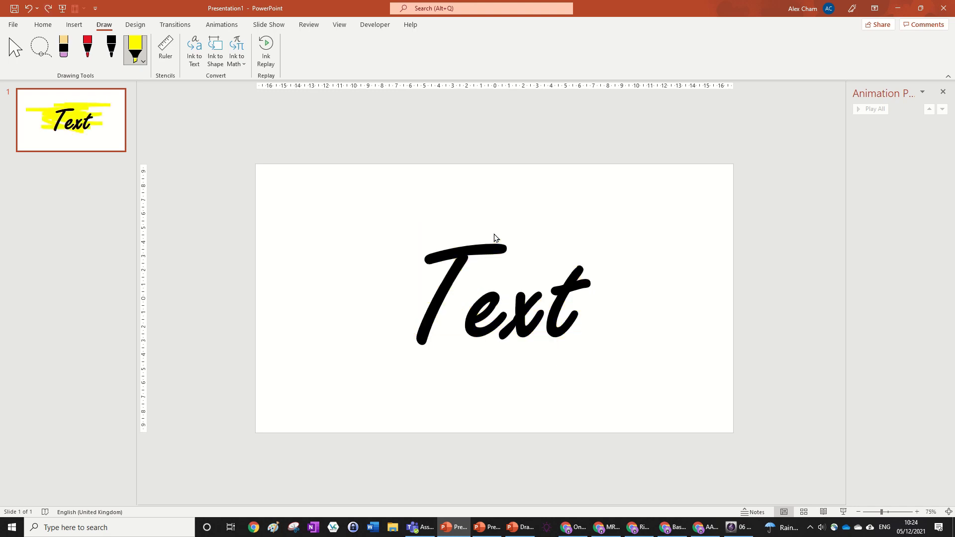
pyautogui.click(143, 61)
# Switch the highlighter to black and scribble thick strokes on the slide's left, undoing misses.
pyautogui.click(151, 146)
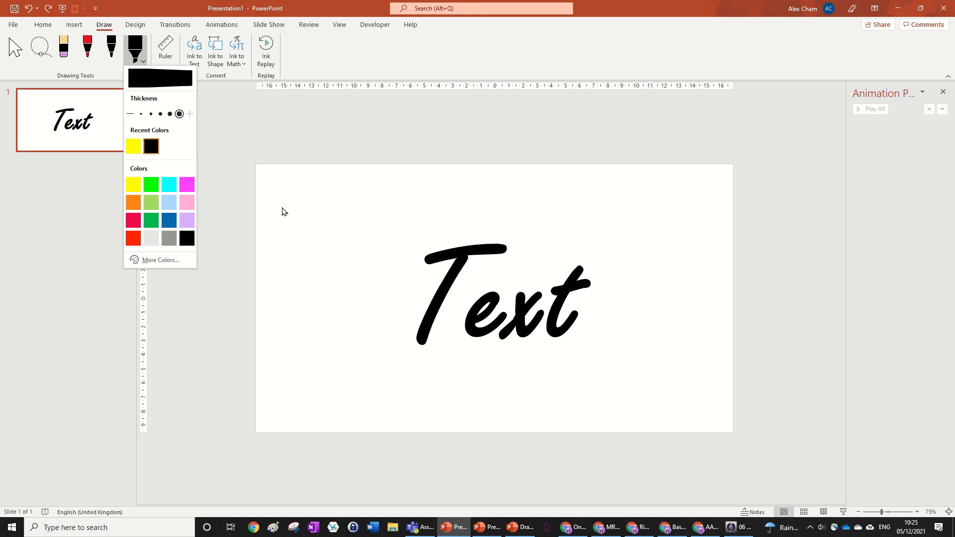
pyautogui.moveTo(266, 209); pyautogui.dragTo(400, 221)
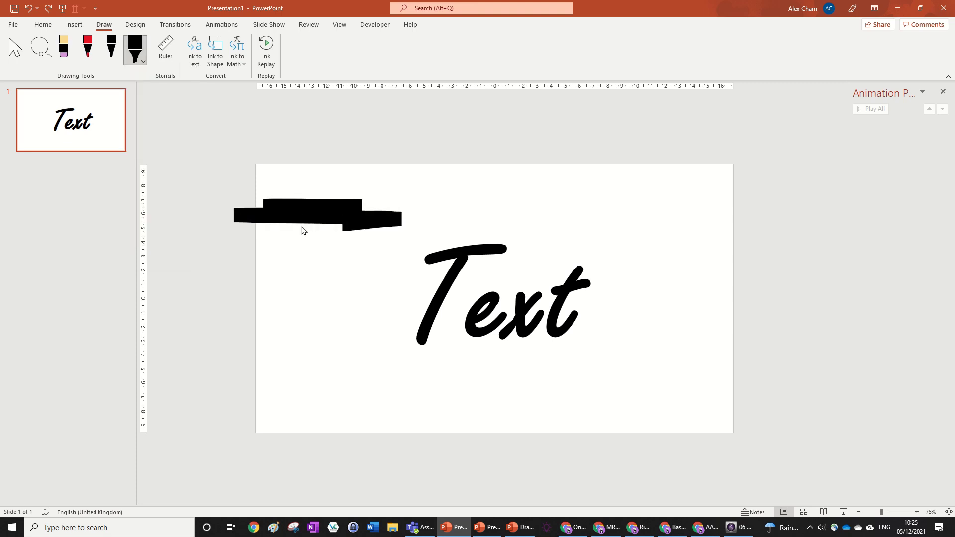
pyautogui.moveTo(302, 229)
pyautogui.mouseDown()
pyautogui.moveTo(284, 234)
pyautogui.moveTo(405, 230)
pyautogui.moveTo(230, 240)
pyautogui.moveTo(375, 248)
pyautogui.moveTo(280, 269)
pyautogui.moveTo(364, 280)
pyautogui.mouseUp()
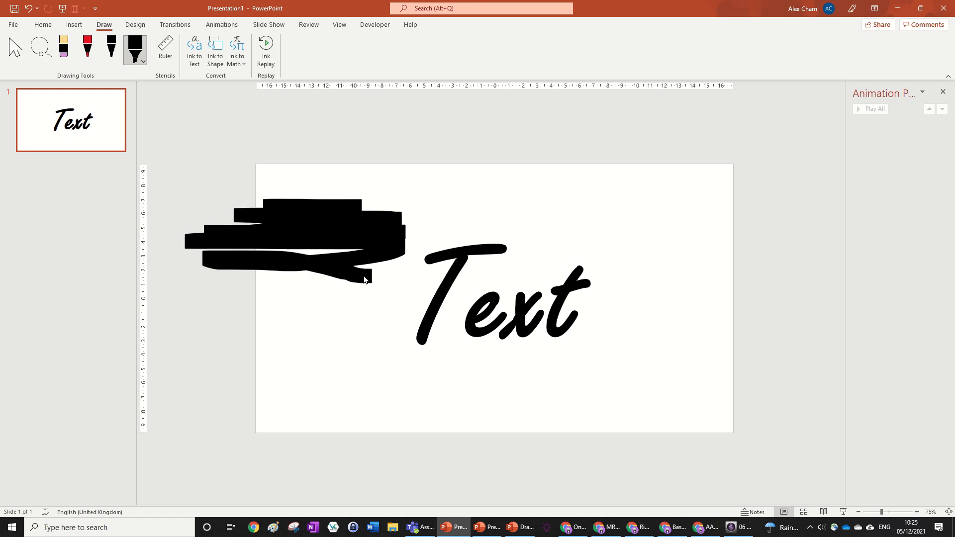
pyautogui.hotkey('ctrl', 'z')
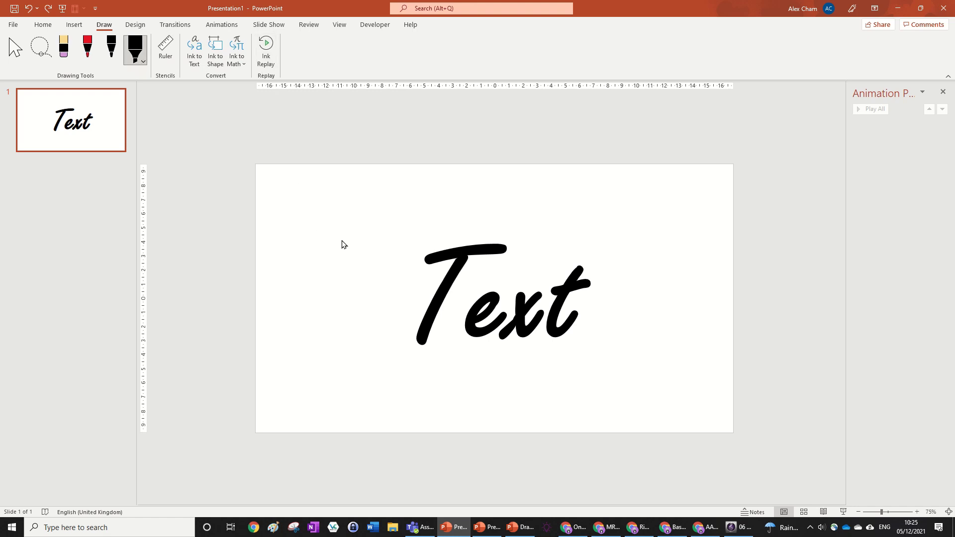
pyautogui.moveTo(386, 279)
pyautogui.mouseDown()
pyautogui.moveTo(377, 313)
pyautogui.moveTo(396, 305)
pyautogui.moveTo(386, 365)
pyautogui.moveTo(464, 214)
pyautogui.moveTo(433, 360)
pyautogui.moveTo(499, 219)
pyautogui.moveTo(446, 396)
pyautogui.moveTo(498, 332)
pyautogui.moveTo(505, 344)
pyautogui.moveTo(547, 278)
pyautogui.moveTo(564, 310)
pyautogui.mouseUp()
pyautogui.hotkey('ctrl', 'z')
pyautogui.moveTo(272, 192)
pyautogui.mouseDown()
pyautogui.moveTo(402, 208)
pyautogui.moveTo(244, 208)
pyautogui.moveTo(260, 215)
pyautogui.moveTo(214, 226)
pyautogui.moveTo(351, 239)
pyautogui.moveTo(232, 250)
pyautogui.moveTo(358, 252)
pyautogui.moveTo(262, 258)
pyautogui.moveTo(249, 270)
pyautogui.moveTo(405, 297)
pyautogui.moveTo(273, 324)
pyautogui.moveTo(384, 330)
pyautogui.moveTo(264, 341)
pyautogui.moveTo(384, 350)
pyautogui.moveTo(273, 354)
pyautogui.moveTo(386, 362)
pyautogui.moveTo(255, 386)
pyautogui.moveTo(424, 401)
pyautogui.moveTo(249, 423)
pyautogui.moveTo(424, 433)
pyautogui.moveTo(341, 444)
pyautogui.moveTo(433, 443)
pyautogui.moveTo(410, 453)
pyautogui.mouseUp()
pyautogui.hotkey('ctrl', 'z')
# Select the black scribble and rotate it to a slant.
pyautogui.click(17, 57)
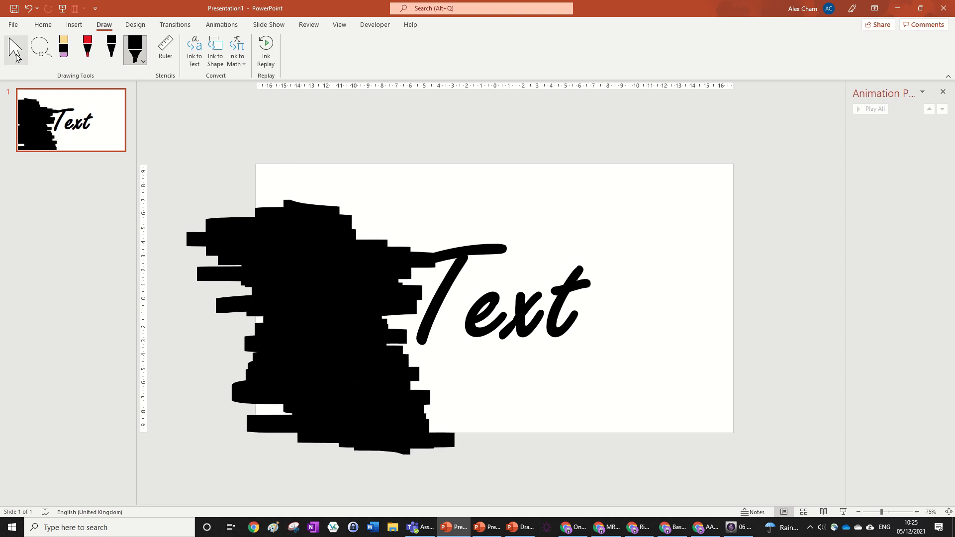
pyautogui.click(363, 344)
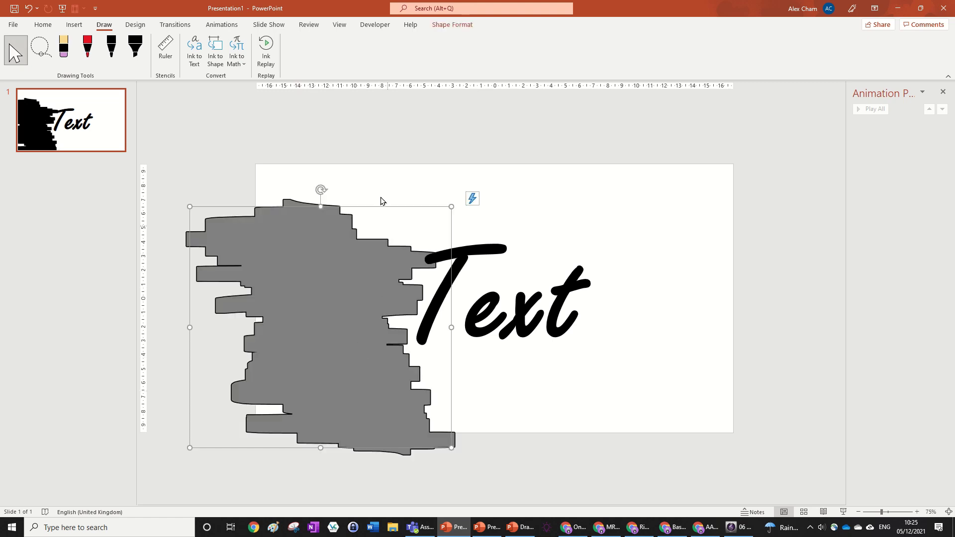
pyautogui.moveTo(323, 187)
pyautogui.mouseDown()
pyautogui.moveTo(244, 217)
pyautogui.moveTo(199, 305)
pyautogui.moveTo(207, 285)
pyautogui.moveTo(375, 271)
pyautogui.mouseUp()
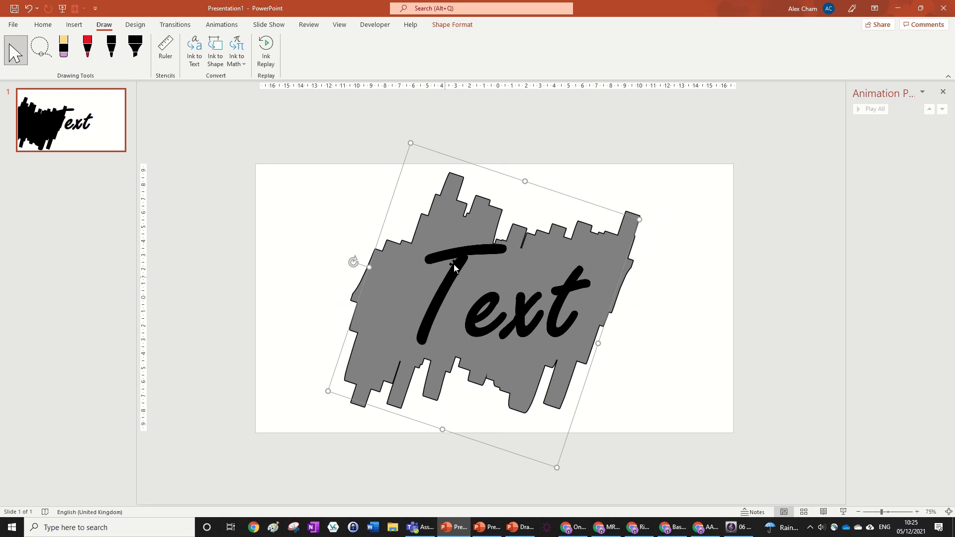
# Nudge the scribble with the arrow keys to centre it over Text.
pyautogui.click(454, 25)
pyautogui.click(641, 48)
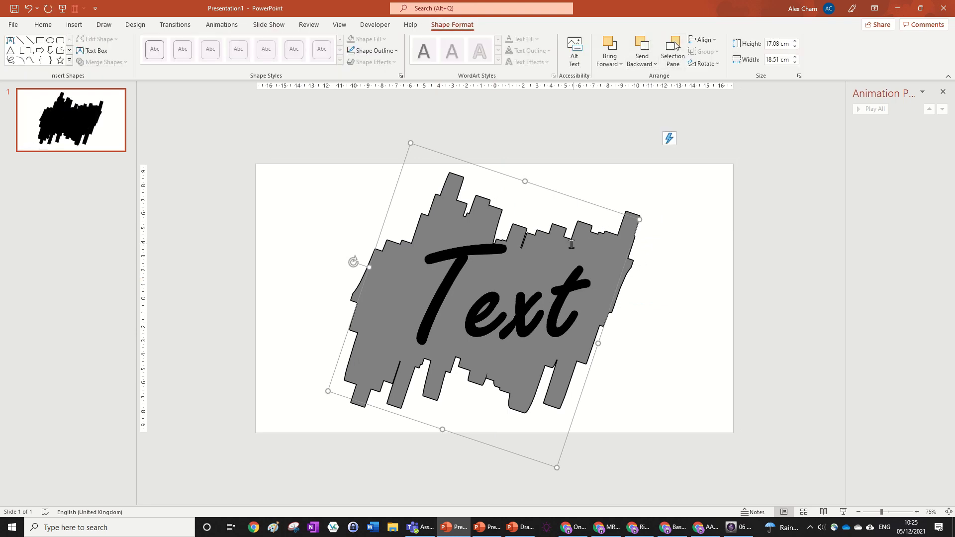
pyautogui.press('Escape')
pyautogui.press('Tab')
pyautogui.press('Right')
pyautogui.press('Right')
pyautogui.press('Right')
pyautogui.press('Right')
pyautogui.press('Down')
pyautogui.press('Down')
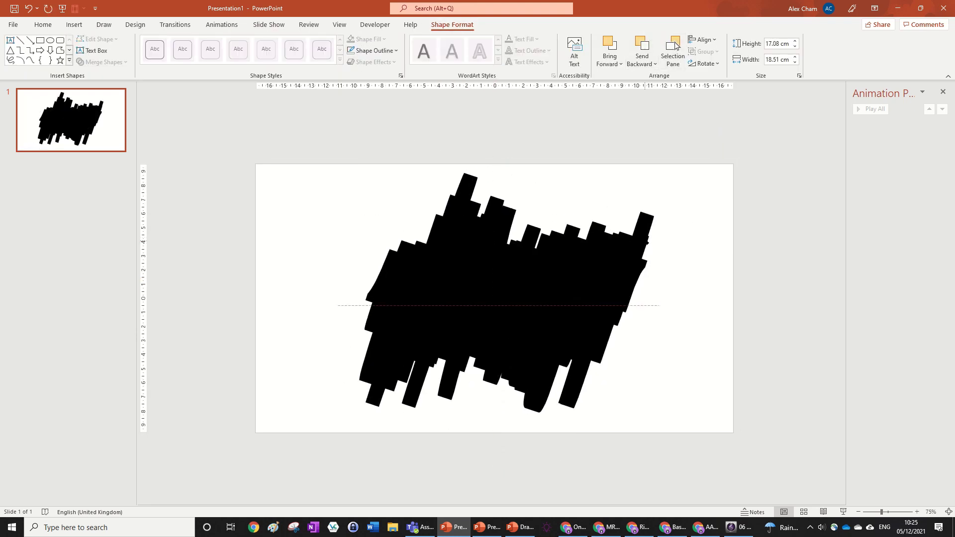
pyautogui.click(581, 304)
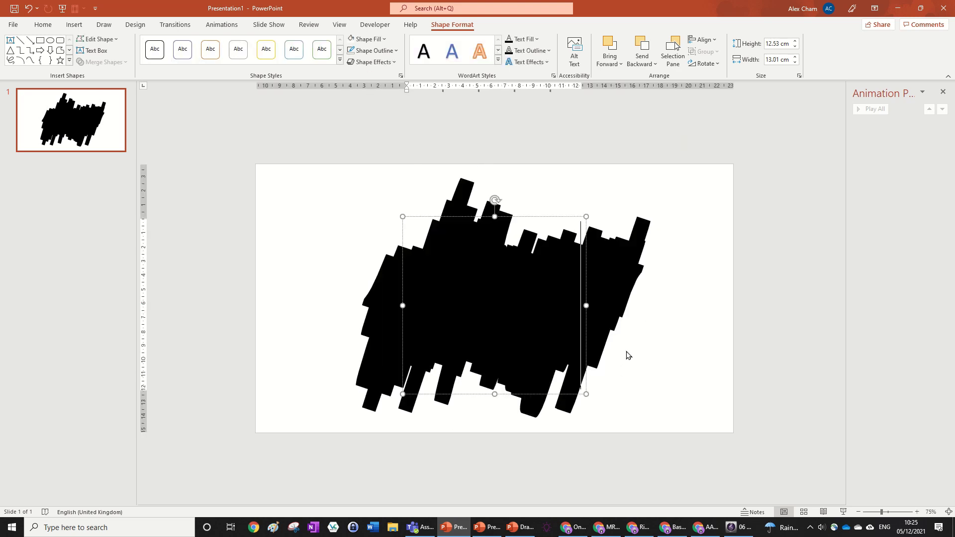
# Make the Text letters white and shift the box slightly left and down.
pyautogui.click(514, 214)
pyautogui.click(47, 26)
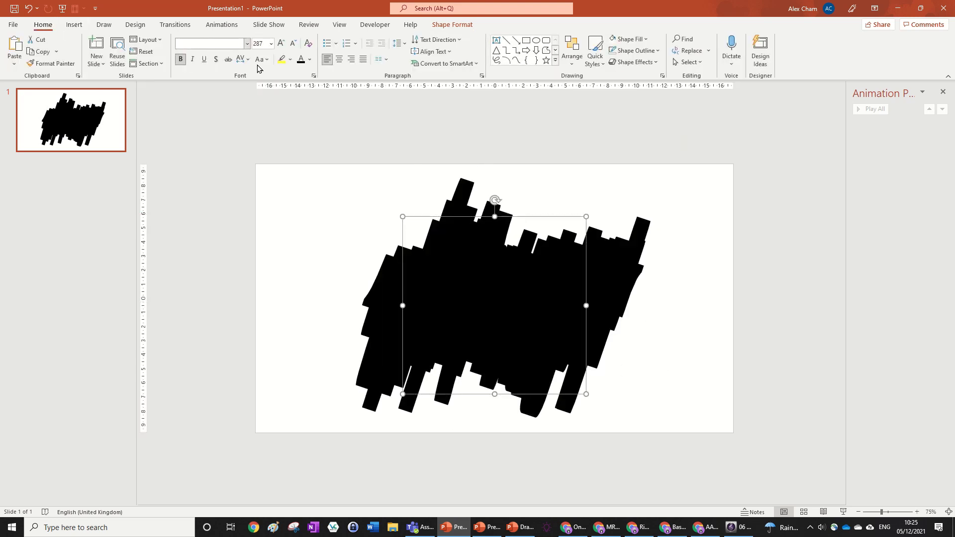
pyautogui.click(309, 59)
pyautogui.click(306, 87)
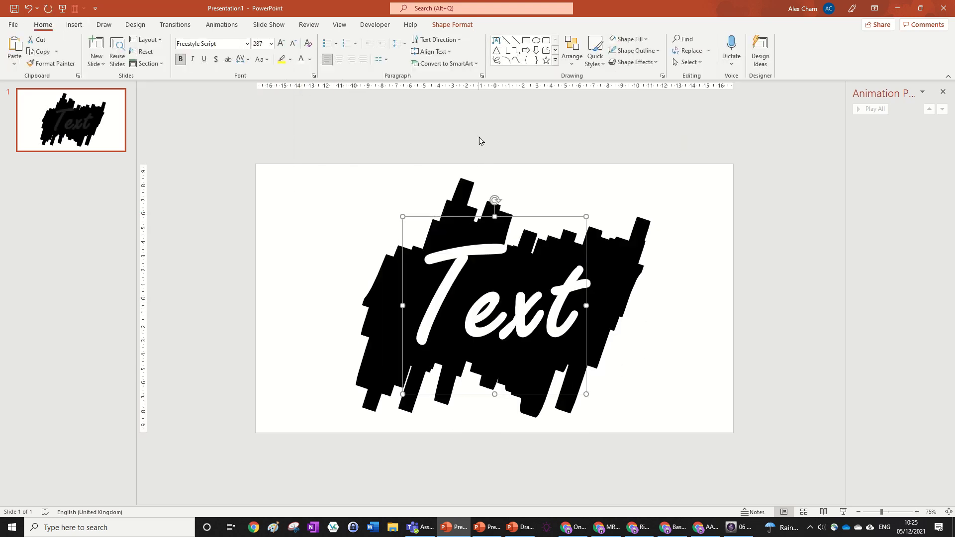
pyautogui.moveTo(525, 216); pyautogui.dragTo(518, 220)
# Widen the black scribble to the right and soften its tilt.
pyautogui.click(616, 255)
pyautogui.moveTo(610, 345); pyautogui.dragTo(636, 355)
pyautogui.moveTo(337, 257); pyautogui.dragTo(334, 268)
pyautogui.click(703, 323)
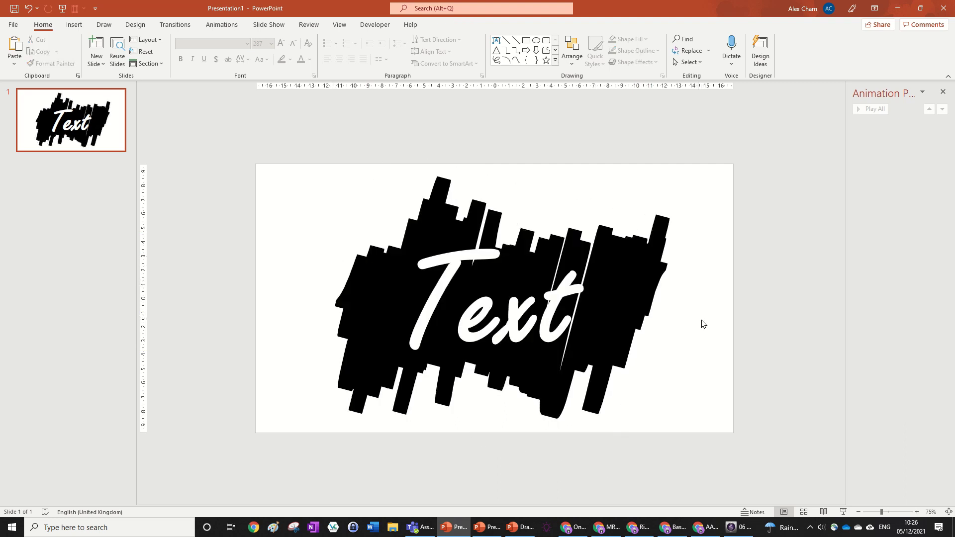
pyautogui.click(633, 284)
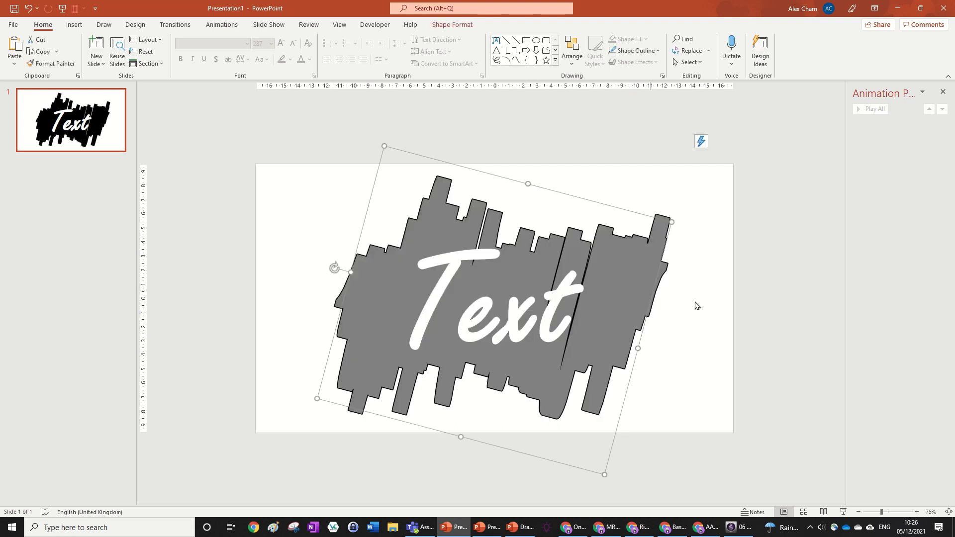
pyautogui.click(699, 306)
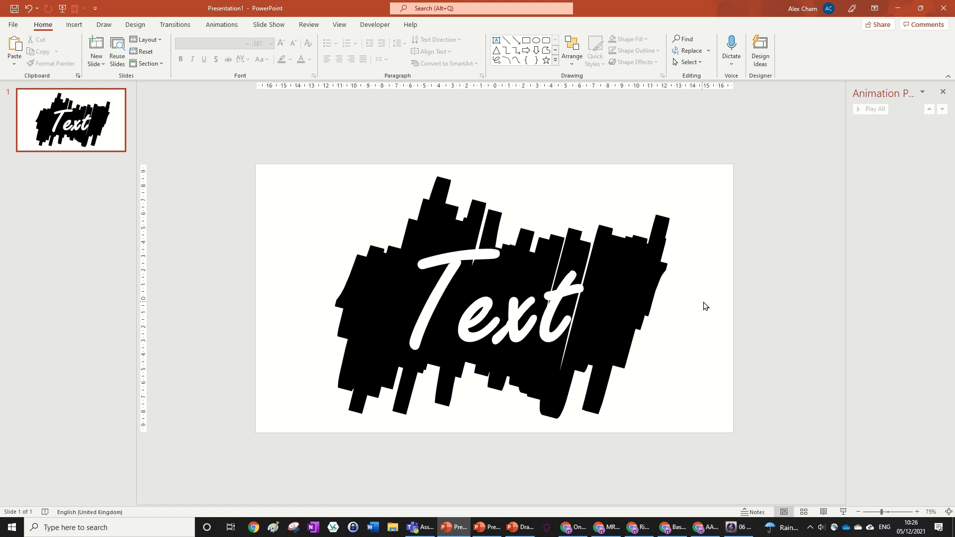
pyautogui.click(588, 272)
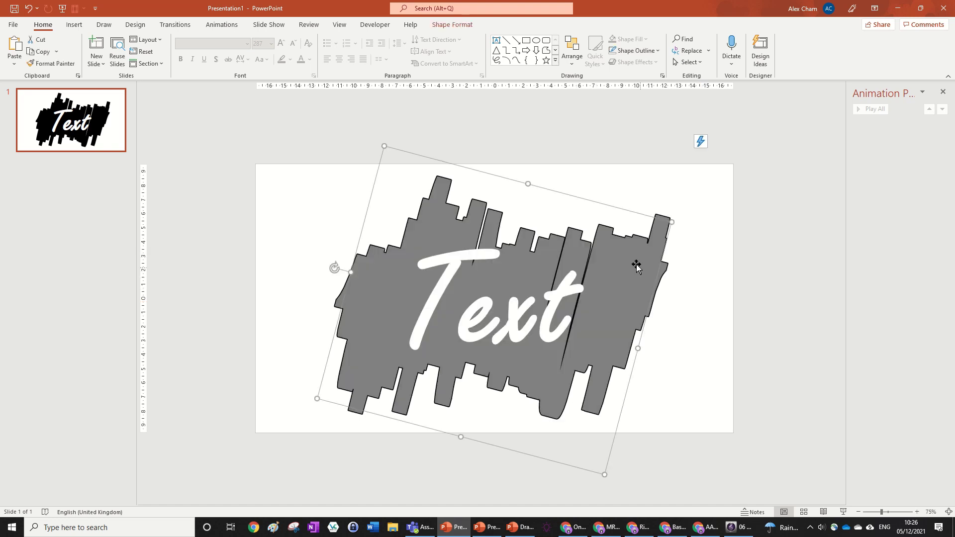
# Apply the Replay ink animation to the scribble, briefly trying Rewind before returning to Replay.
pyautogui.click(223, 27)
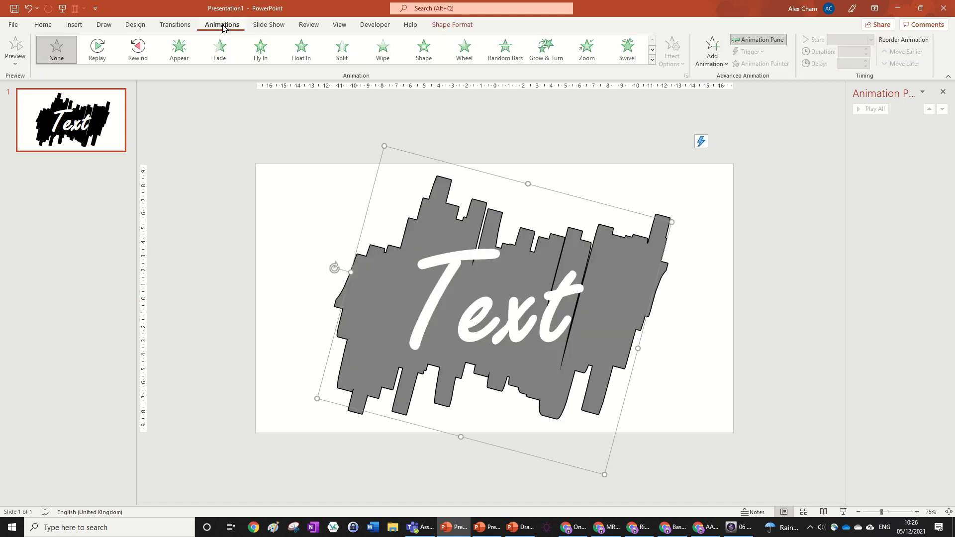
pyautogui.click(105, 59)
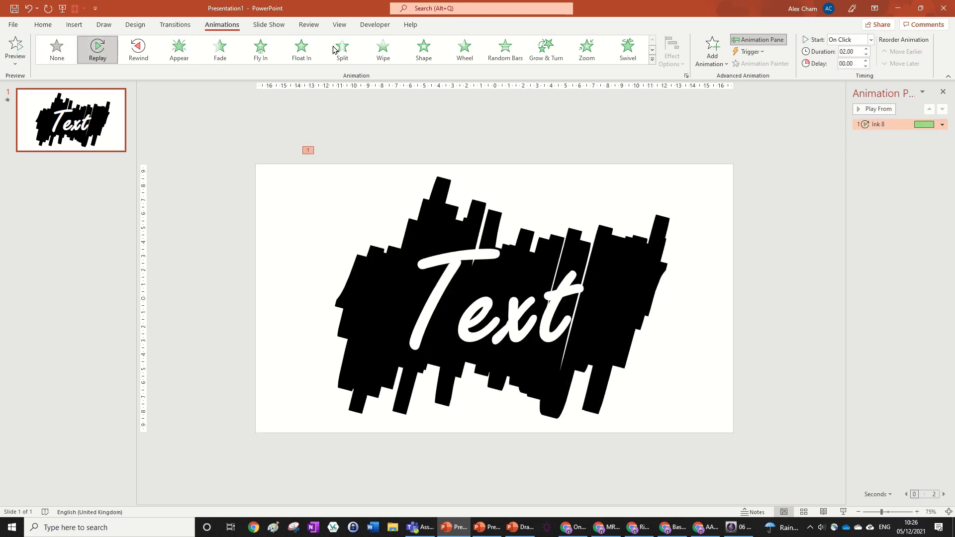
pyautogui.click(149, 47)
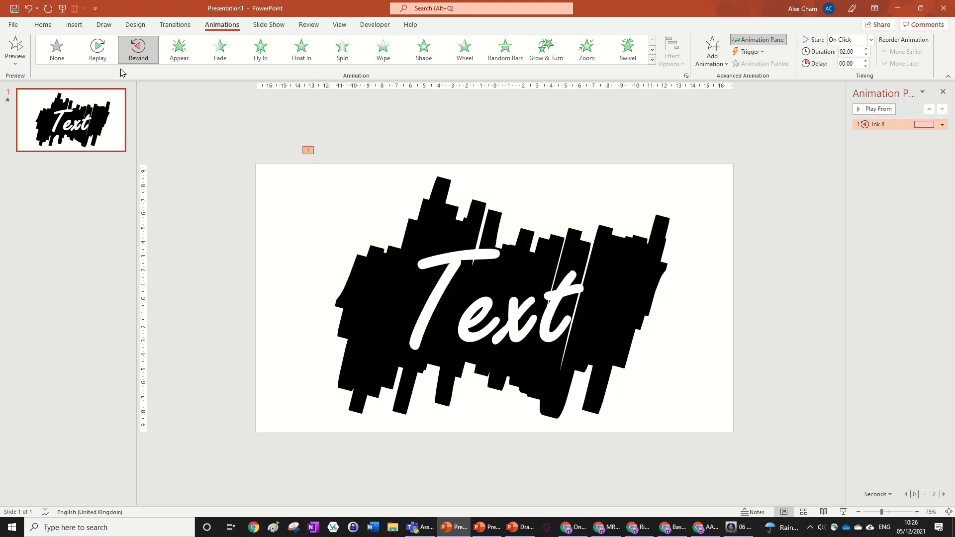
pyautogui.click(97, 47)
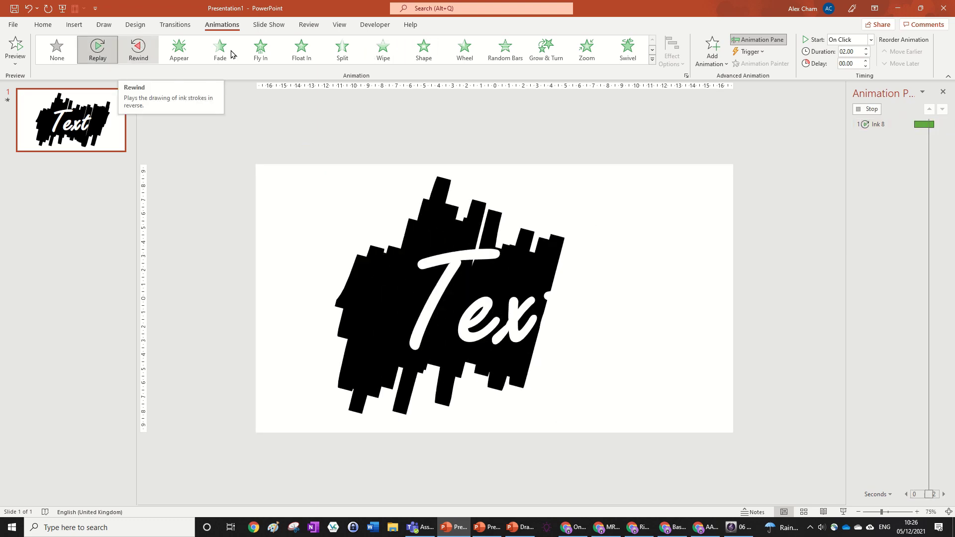